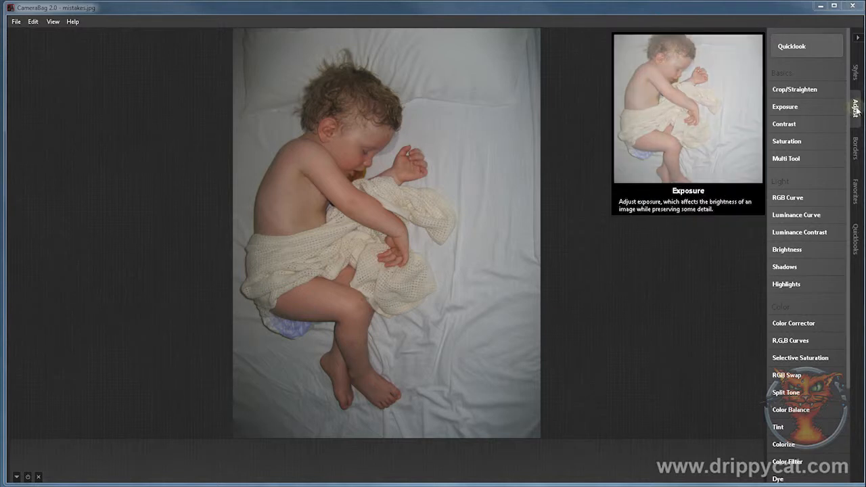
- Add Exposure, Contrast and Saturation adjustments to the photo and raise the Exposure amount to about 61.52
mouse_move(784, 108)
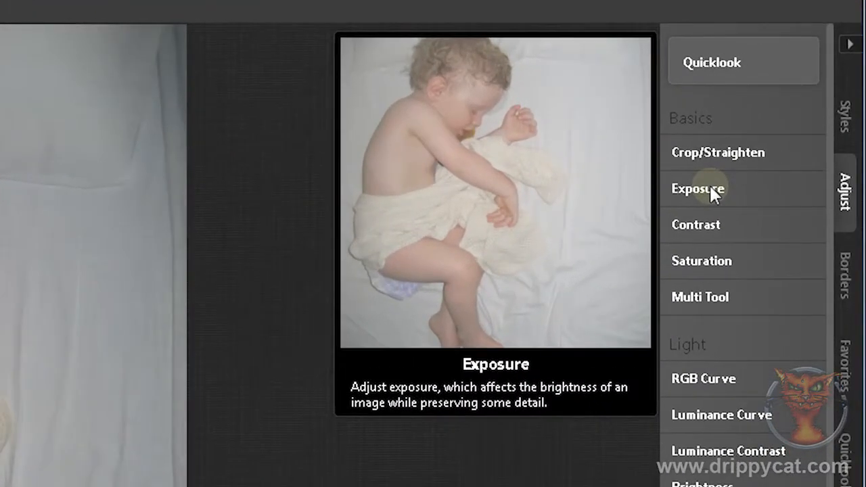
mouse_move(717, 265)
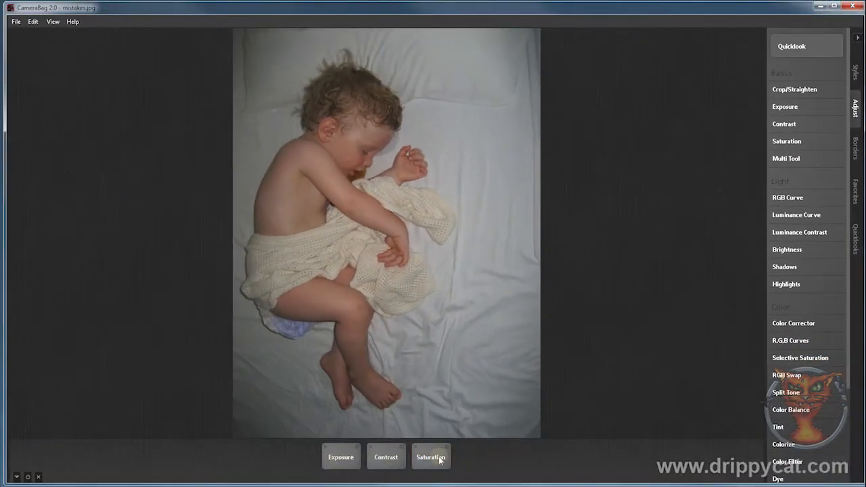
left_click(341, 458)
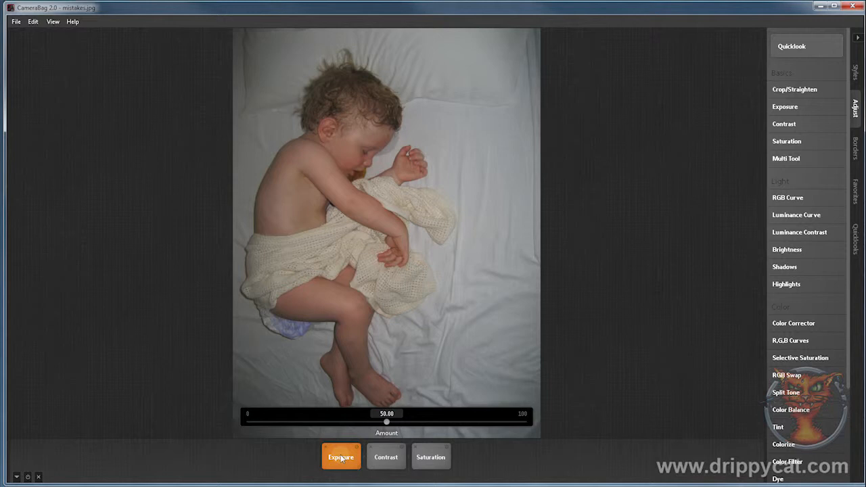
left_click_drag(386, 421, 400, 423)
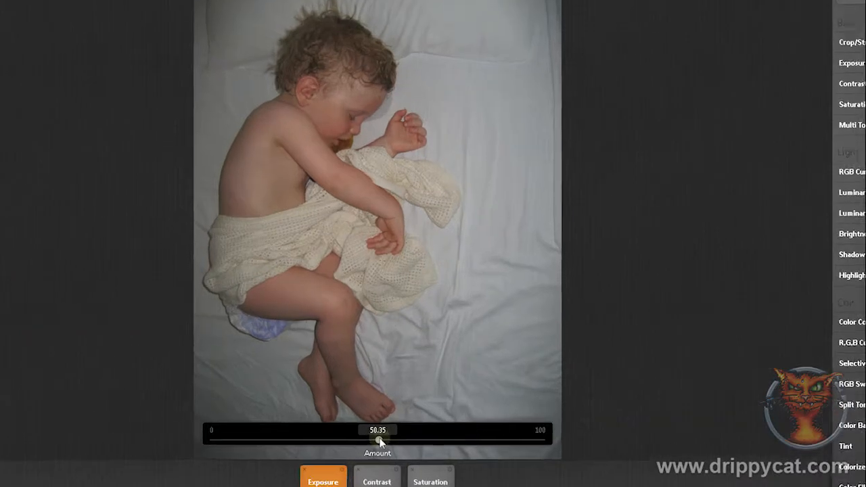
left_click_drag(385, 466, 414, 466)
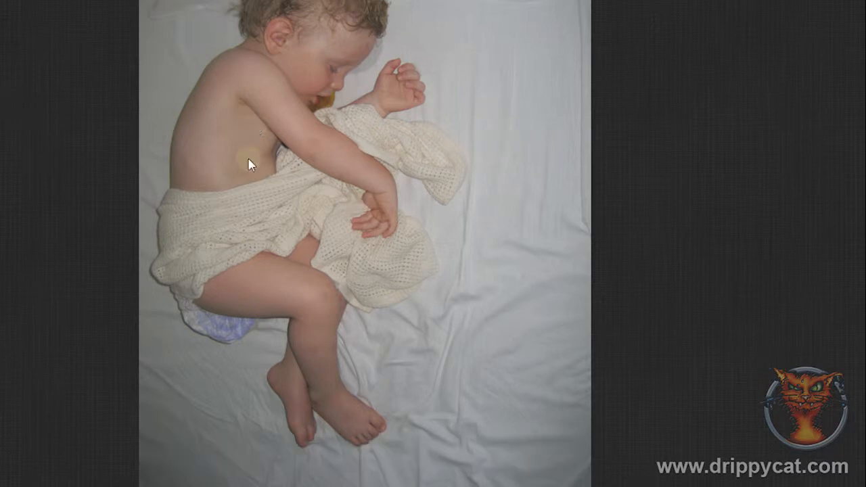
- Raise the amount of the Contrast adjustment to about 74.47
mouse_move(251, 483)
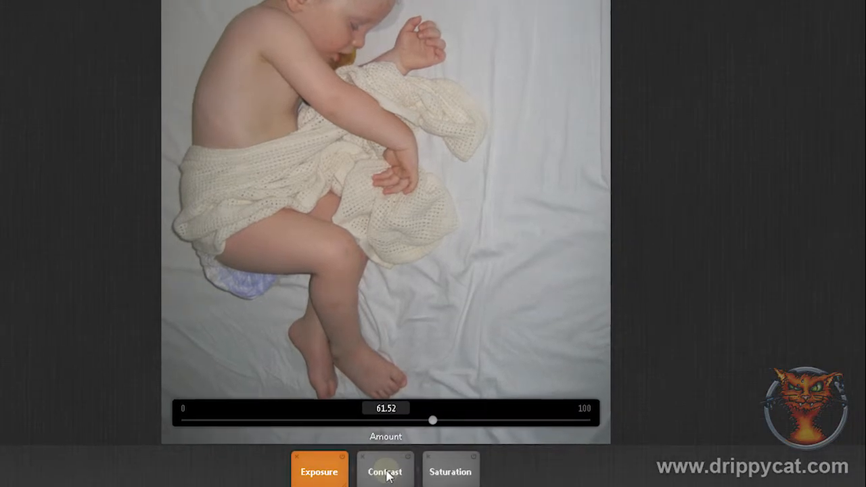
left_click(387, 472)
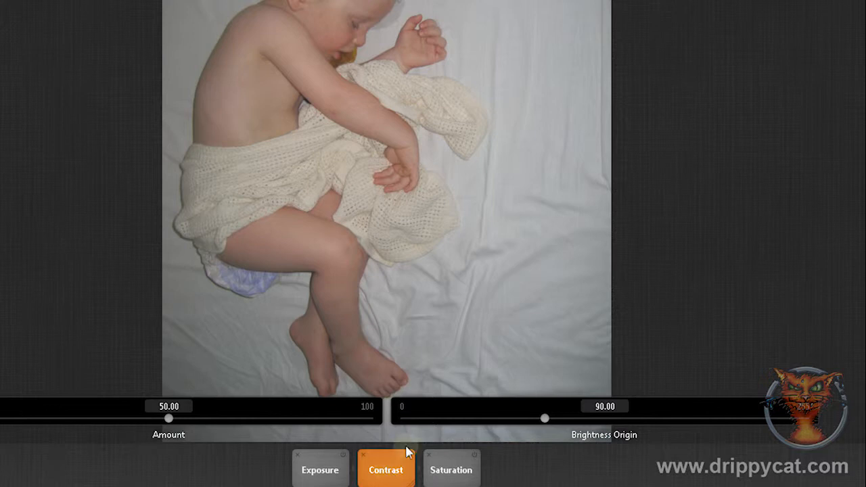
left_click_drag(170, 421, 301, 429)
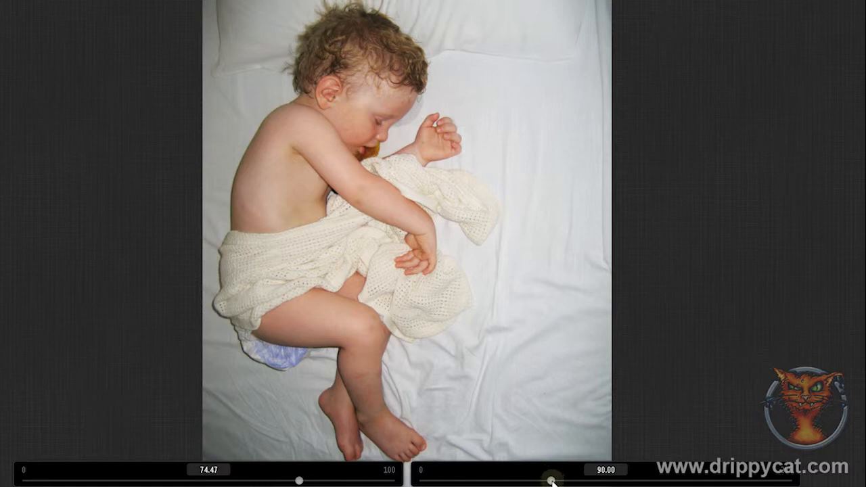
- Try extreme Contrast settings, with the brightness origin at 0 and 255 and the amount at 77.48 and 100
left_click_drag(551, 480, 419, 481)
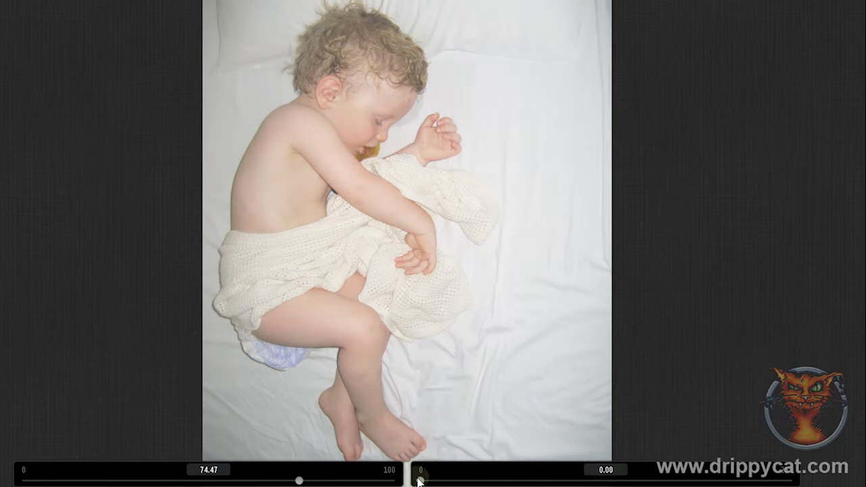
mouse_move(298, 481)
left_mouse_down()
mouse_move(241, 482)
mouse_move(310, 481)
left_mouse_up()
left_click_drag(420, 480, 807, 481)
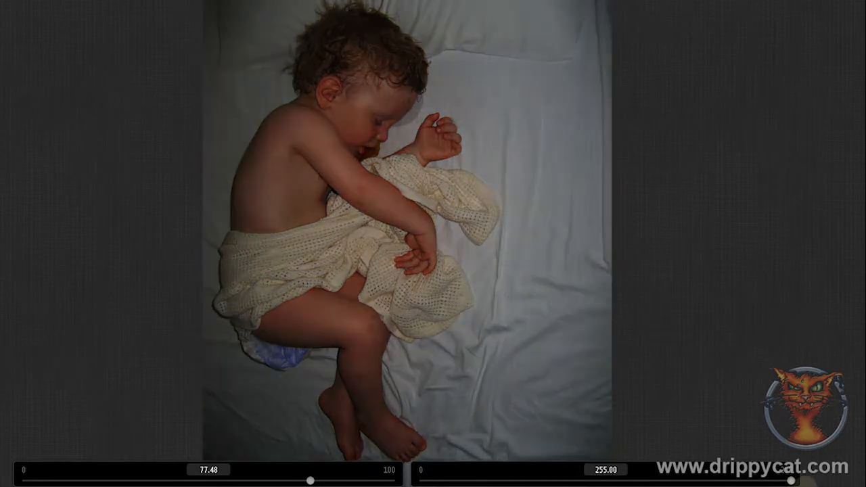
left_click_drag(310, 481, 398, 482)
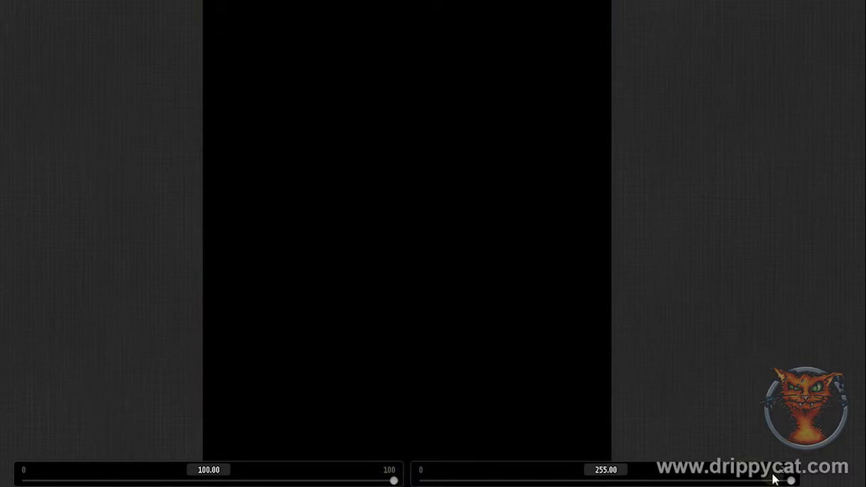
- Set the Contrast brightness origin to about 117.10, and bring its amount down to 50 and up to about 78.55
left_click_drag(790, 480, 590, 473)
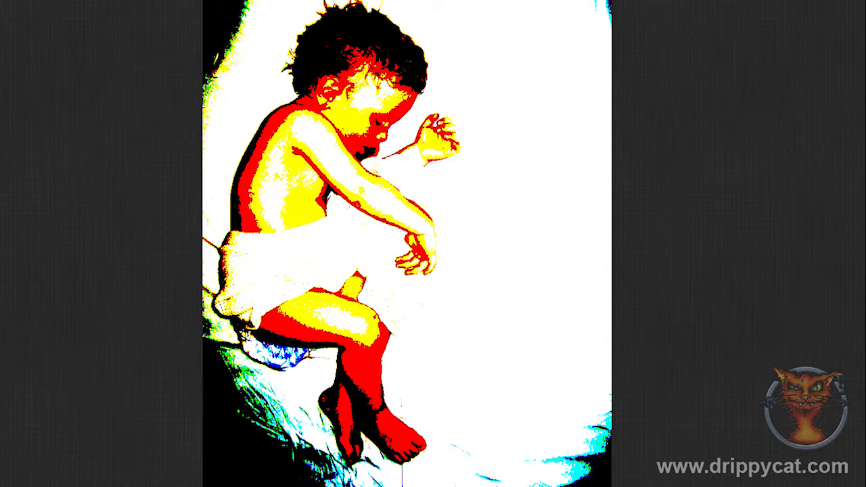
mouse_move(540, 484)
left_click_drag(592, 480, 590, 481)
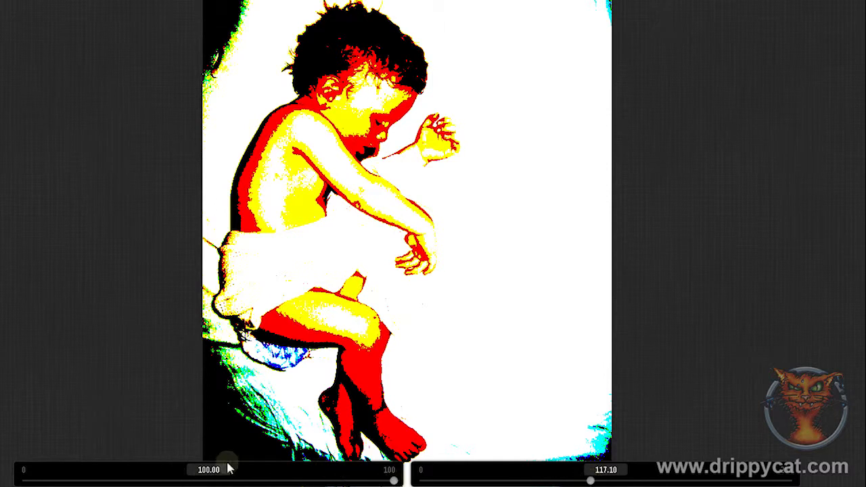
type("50")
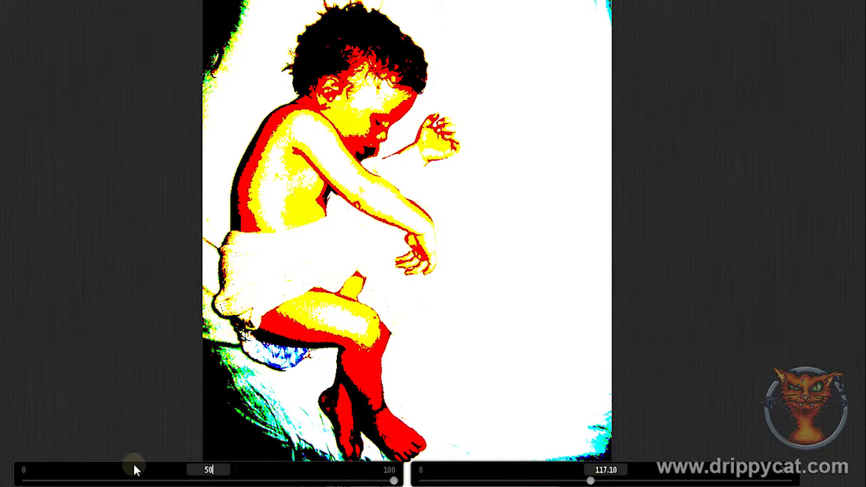
key("Return")
left_click(209, 480)
left_click_drag(209, 480, 314, 481)
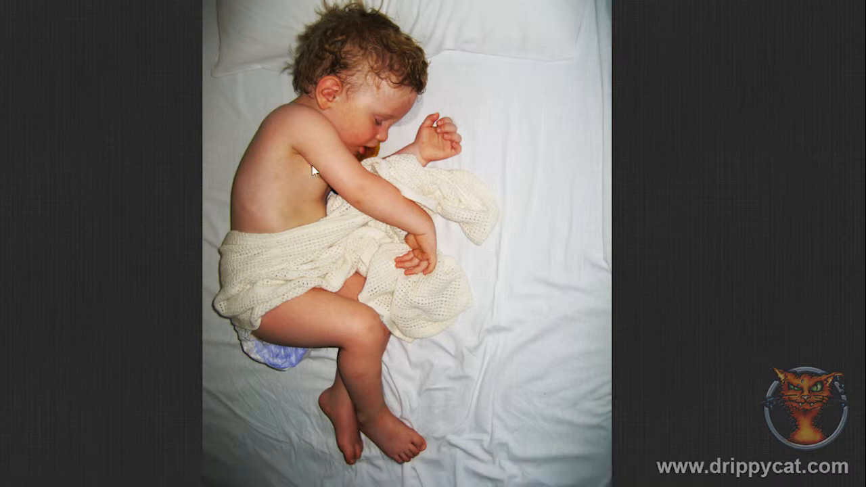
- Compare the photo with and without the Contrast adjustment applied
mouse_move(379, 483)
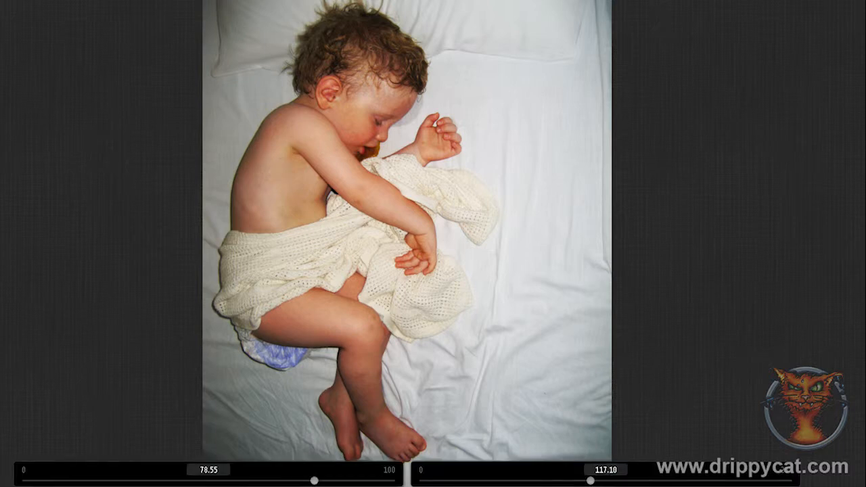
key("space")
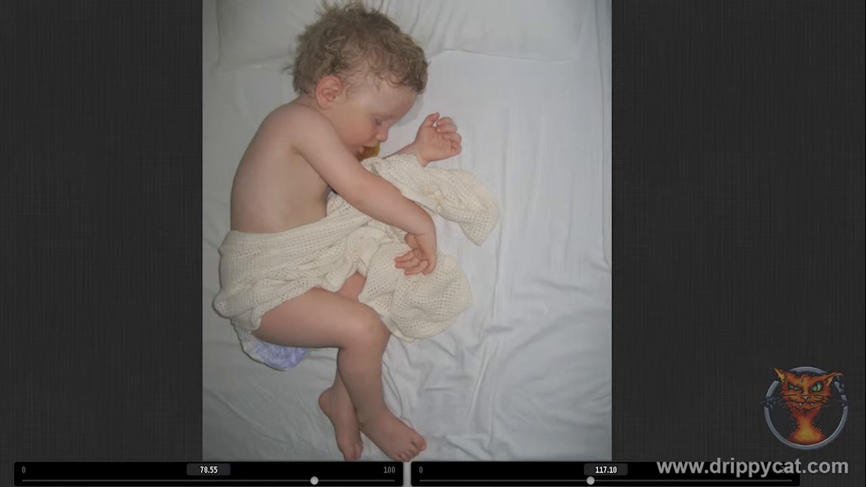
key("space")
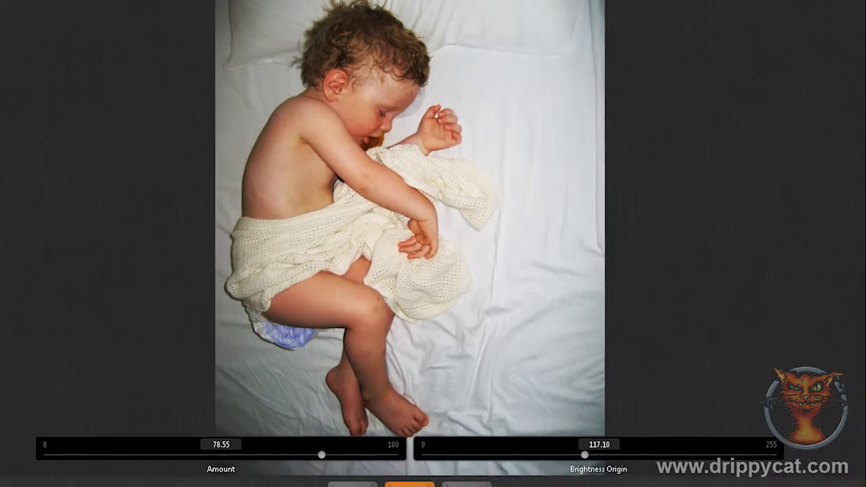
- Reduce the photo's saturation moderately and lower the Exposure amount to about 57.27, reviewing the Contrast settings
left_click(467, 476)
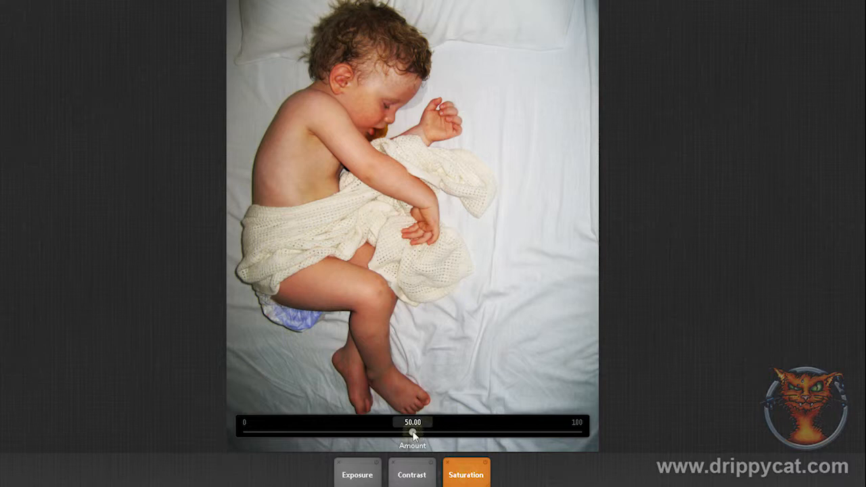
left_click_drag(413, 432, 353, 439)
left_click_drag(355, 439, 373, 439)
left_click(360, 474)
left_click_drag(450, 433, 438, 435)
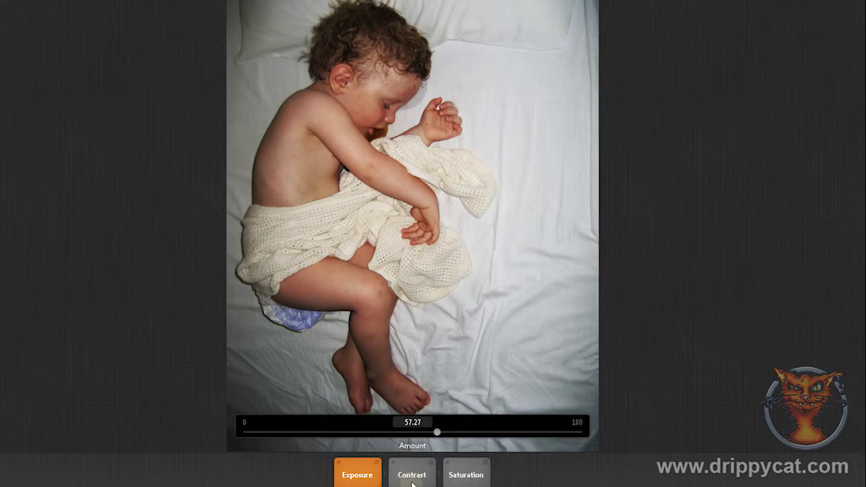
left_click(412, 480)
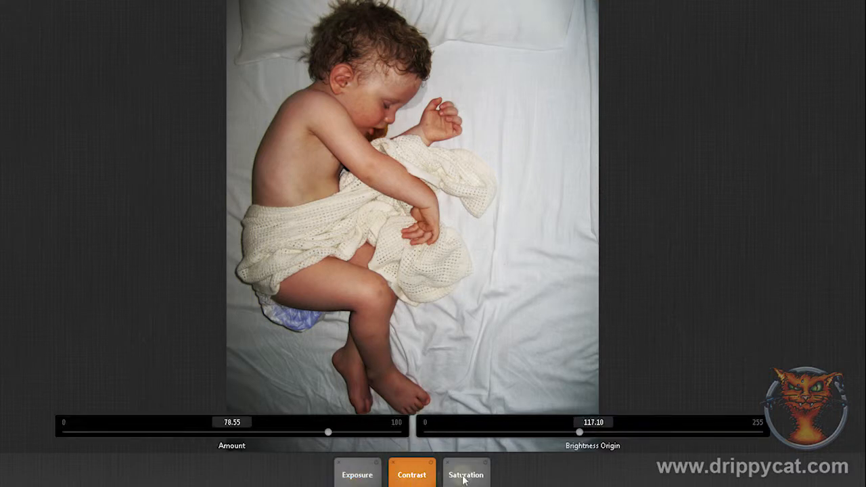
left_click(358, 477)
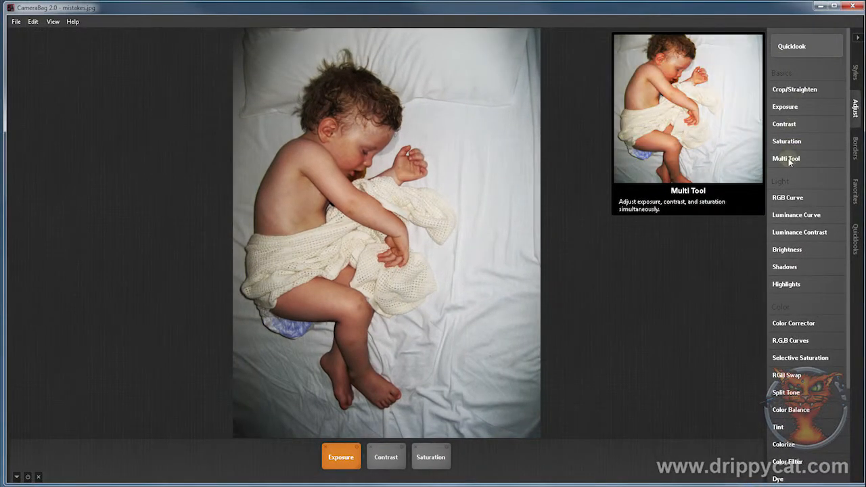
- Try the Multi Tool adjustment, comparing its controls with those of Contrast, and remove its tile
left_click(787, 159)
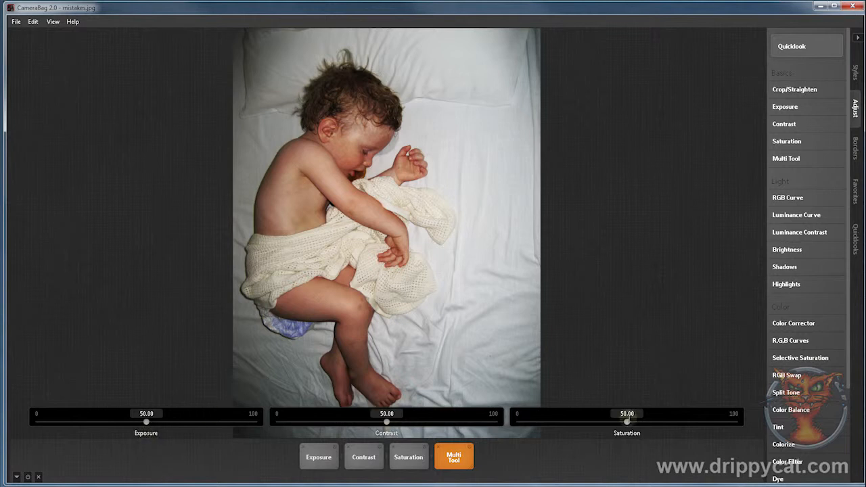
left_click(363, 458)
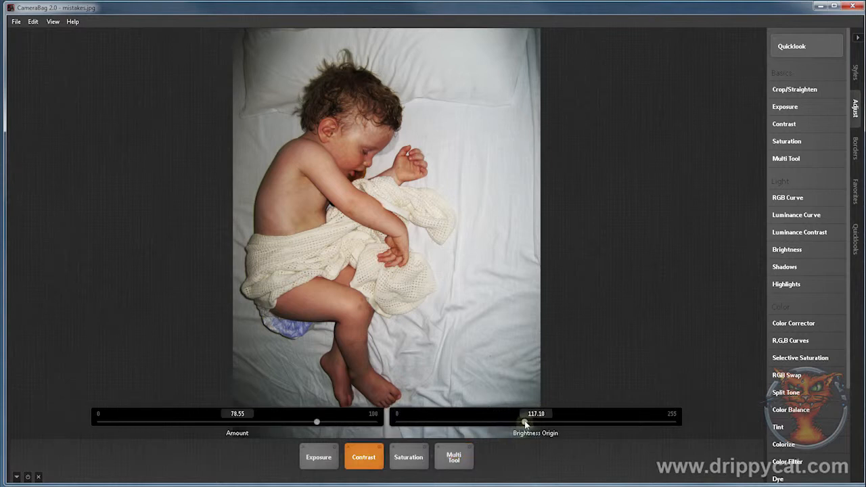
left_click(462, 458)
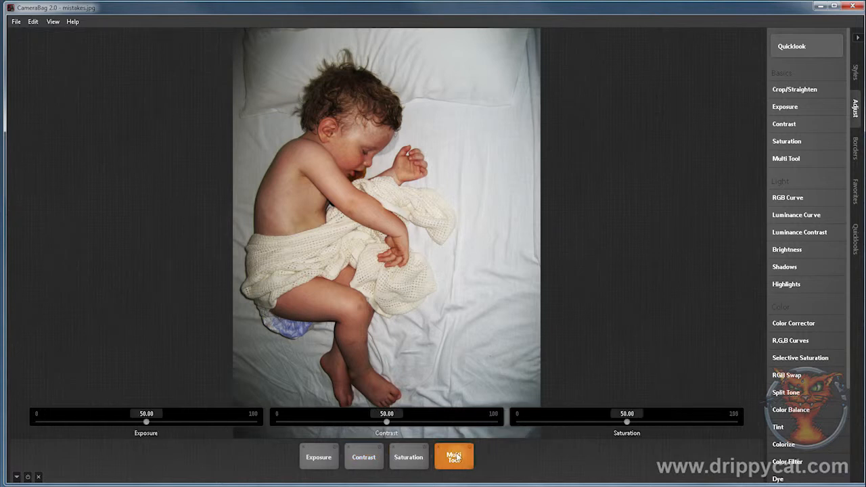
left_click(439, 448)
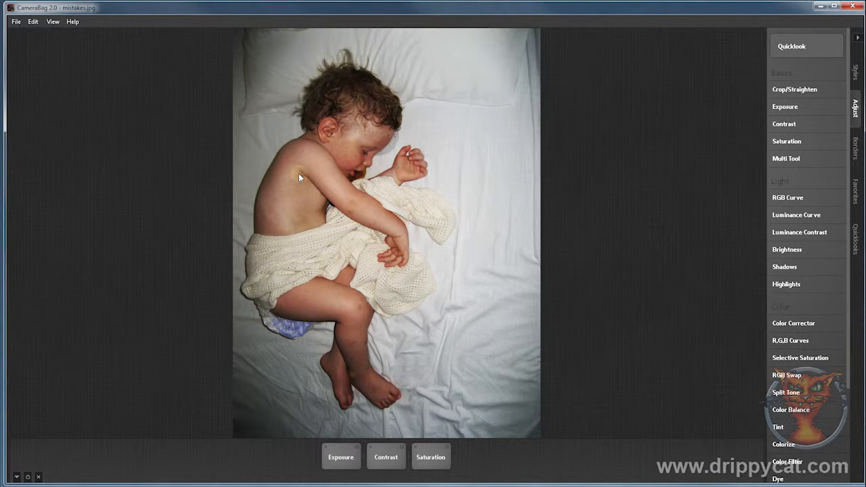
- Compare the photo with all adjustments switched off and on, and clear every adjustment tile
left_click(27, 477)
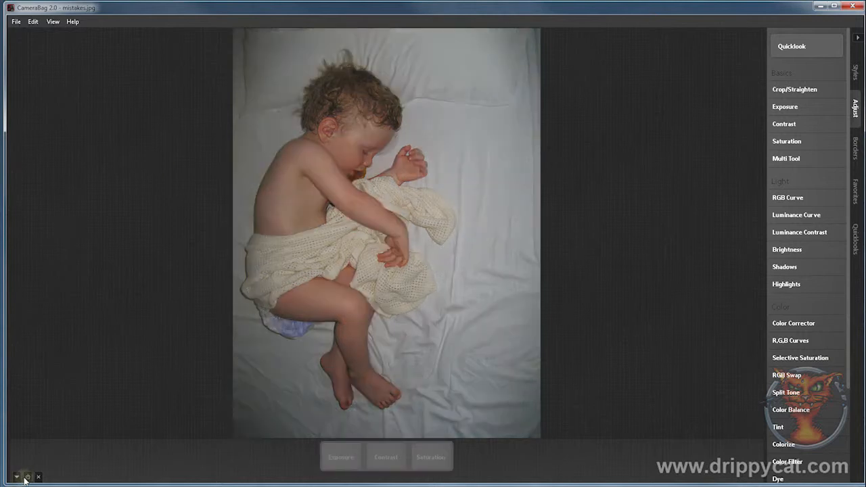
left_click(27, 477)
left_click(28, 477)
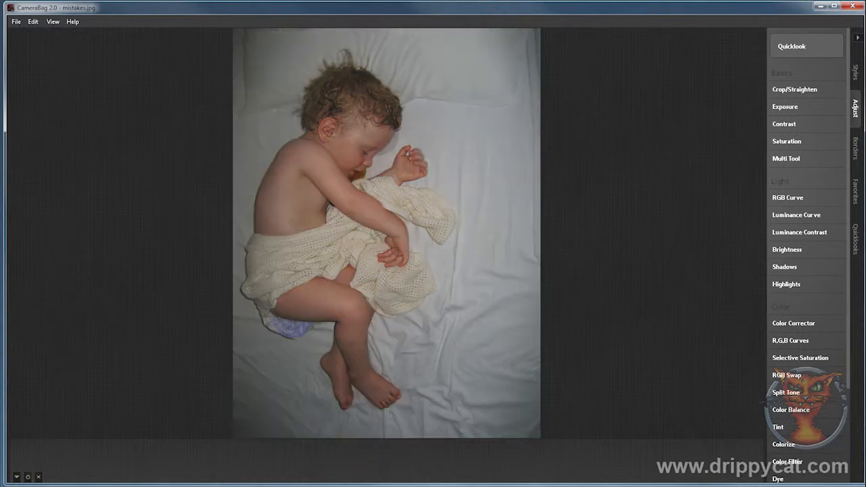
- Add fresh Exposure, Contrast and Saturation adjustments to the cleared photo at their default amounts
left_click(784, 106)
left_click(784, 124)
left_click(792, 142)
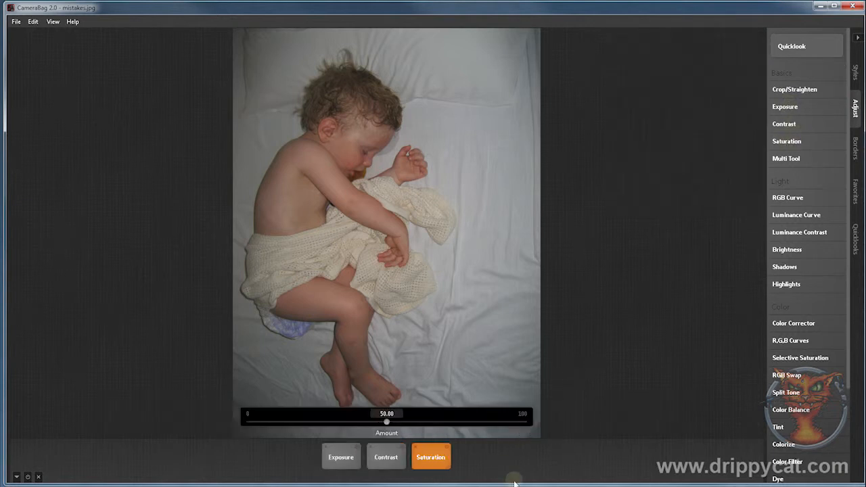
- Save the current adjustment combination as a favorite filter named aaTone01
key("ctrl+f")
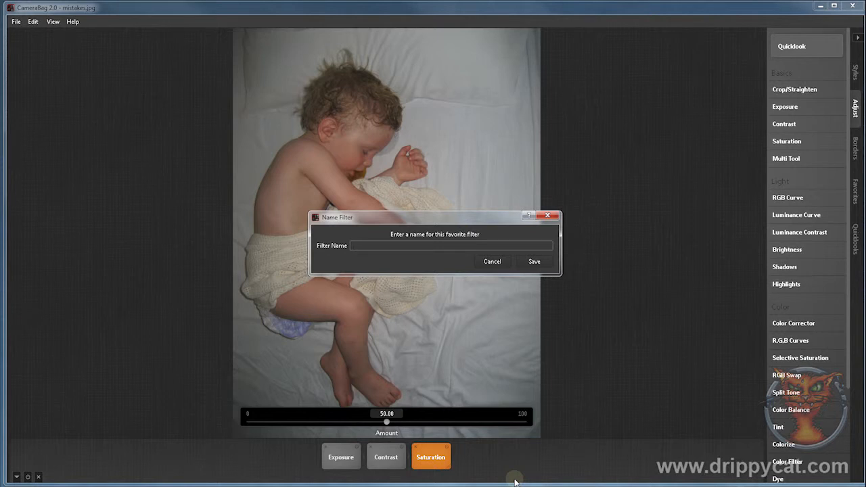
type("aaTone01")
key("Return")
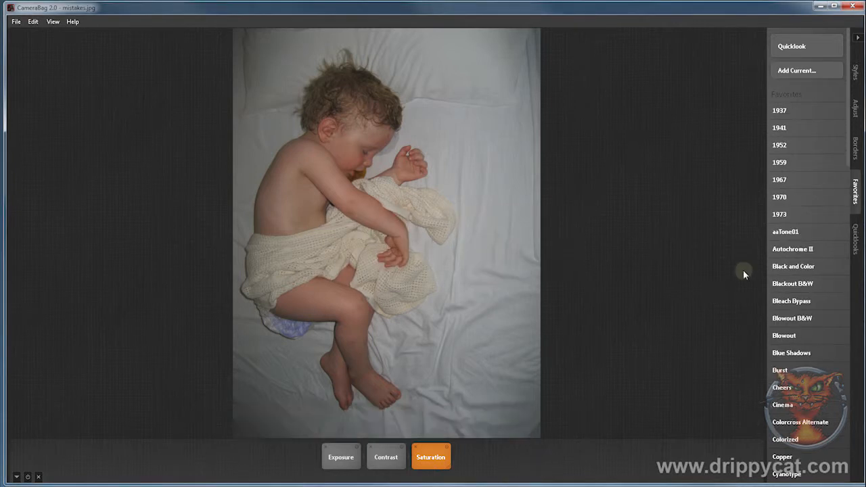